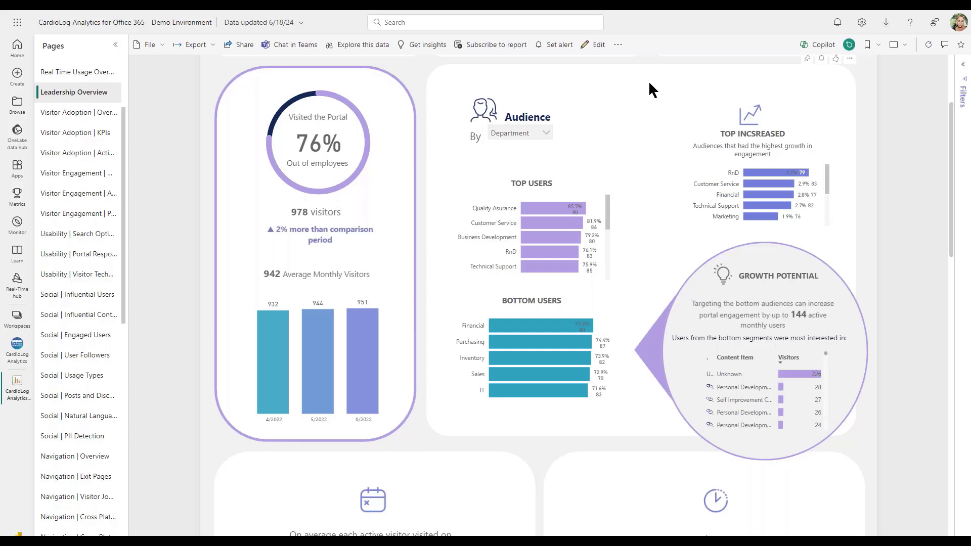
Check the Audience grouping options on the Leadership Overview, and review the average days and hours per active visitor.
scroll(647, 135, "up", 1)
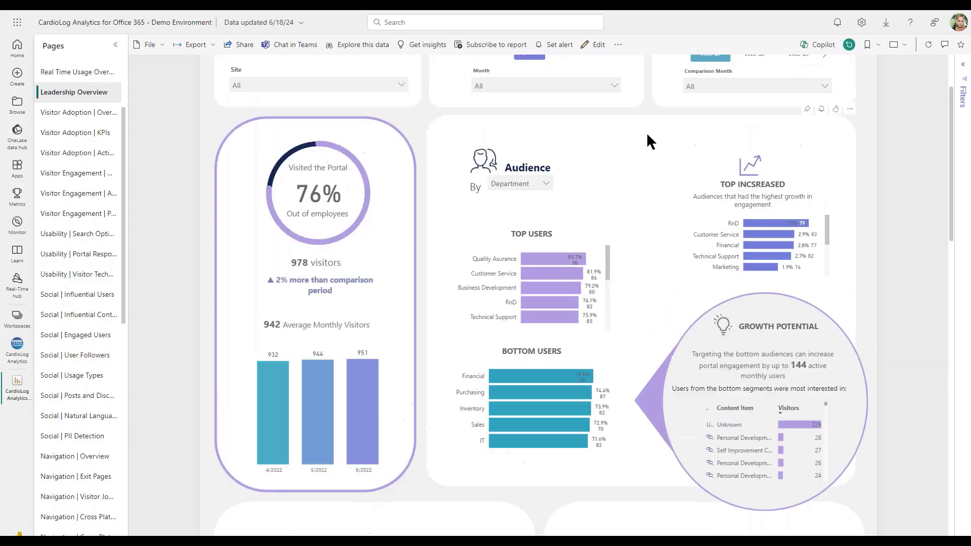
scroll(647, 132, "up", 1)
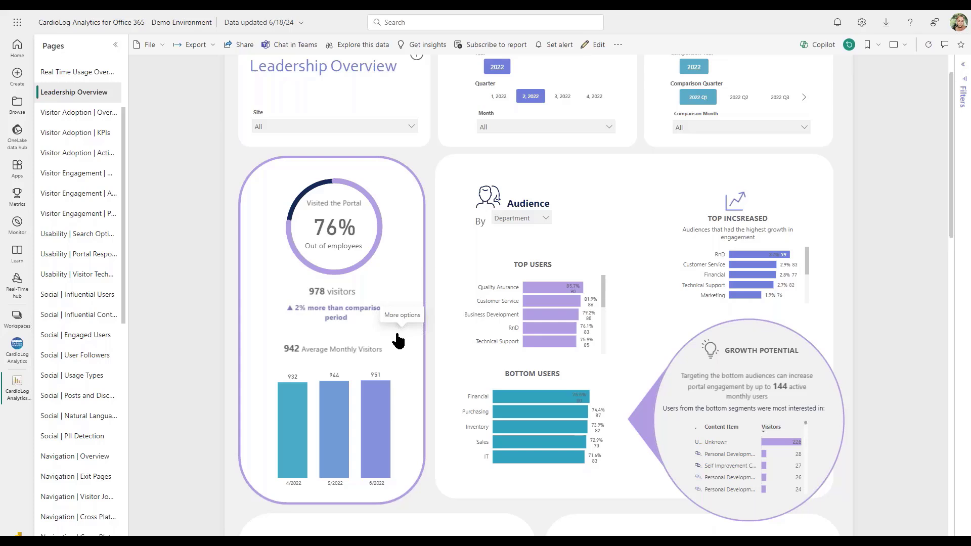
scroll(487, 237, "up", 1)
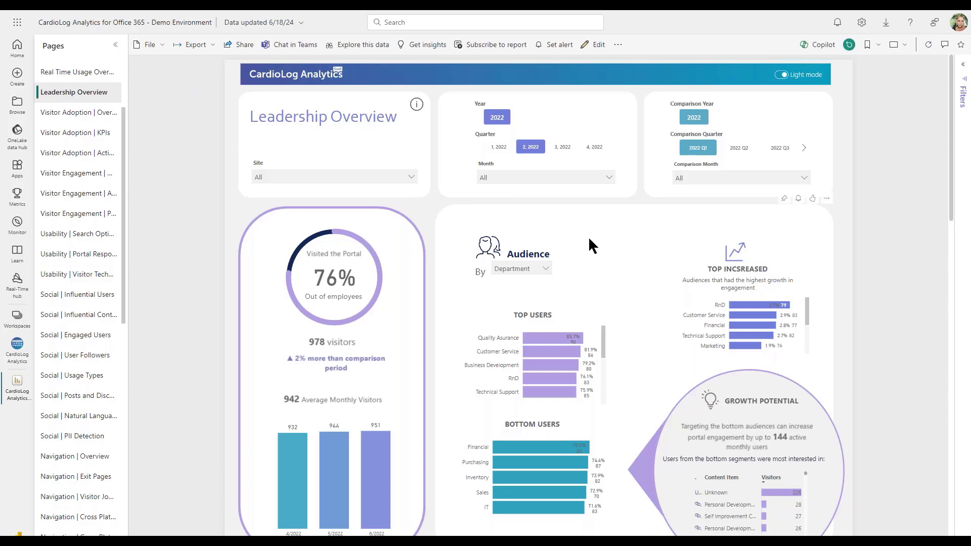
scroll(589, 242, "down", 2)
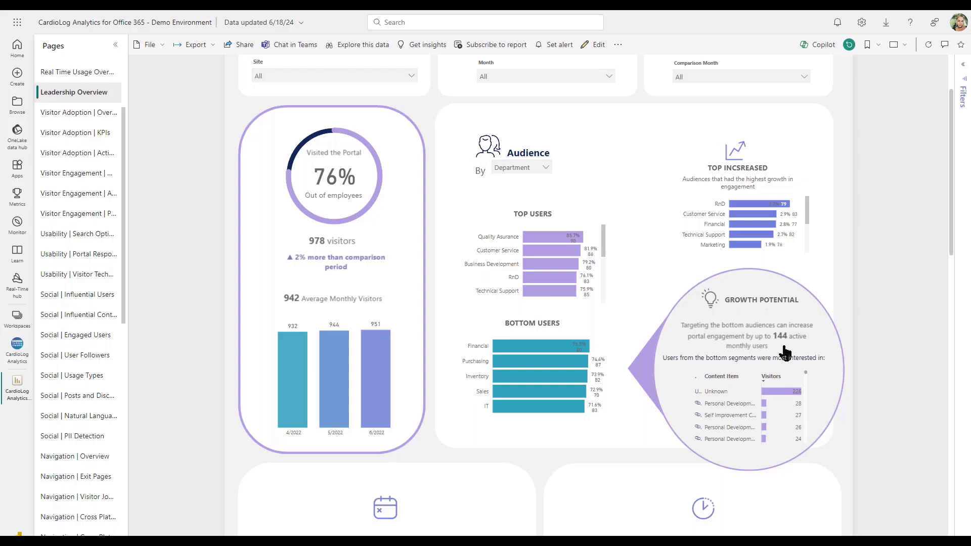
left_click(546, 169)
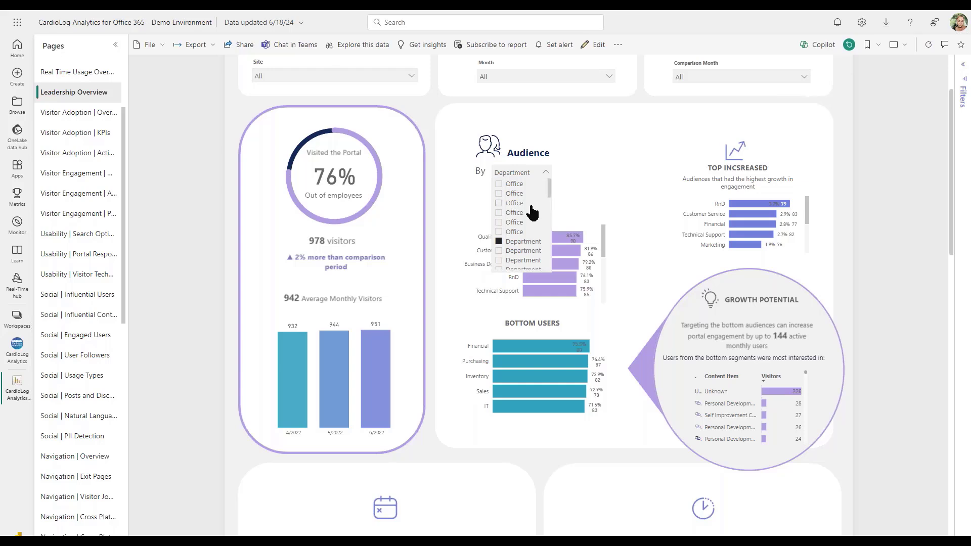
scroll(540, 212, "down", 3)
scroll(540, 210, "down", 3)
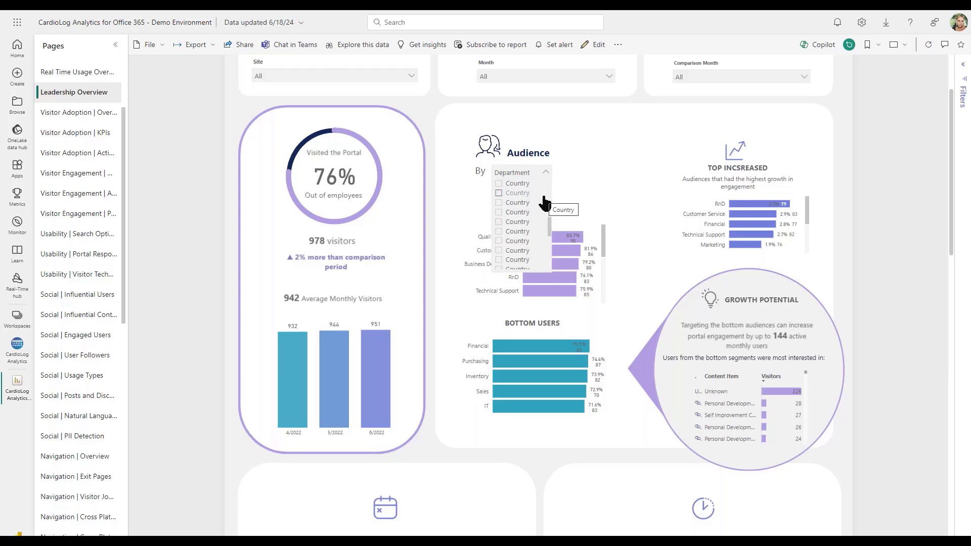
left_click(607, 163)
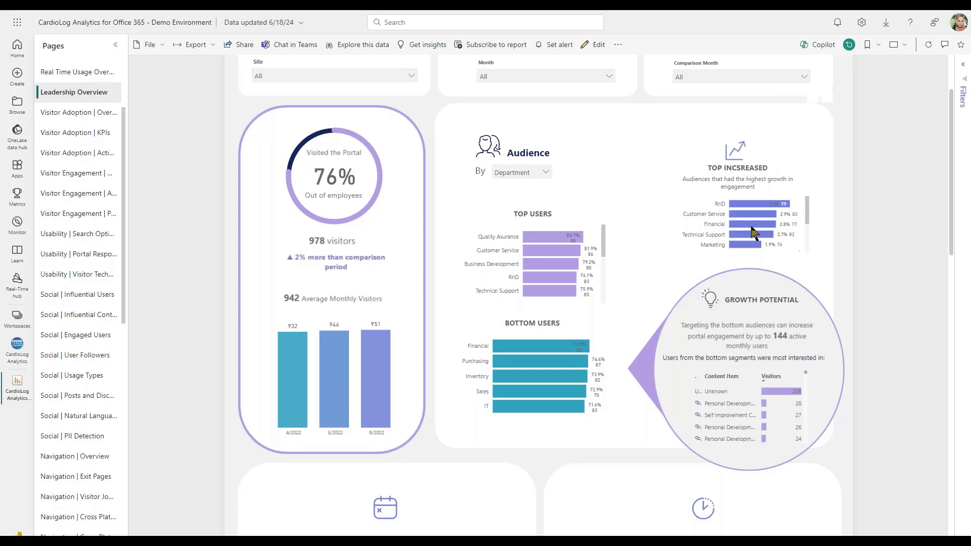
scroll(652, 222, "down", 6)
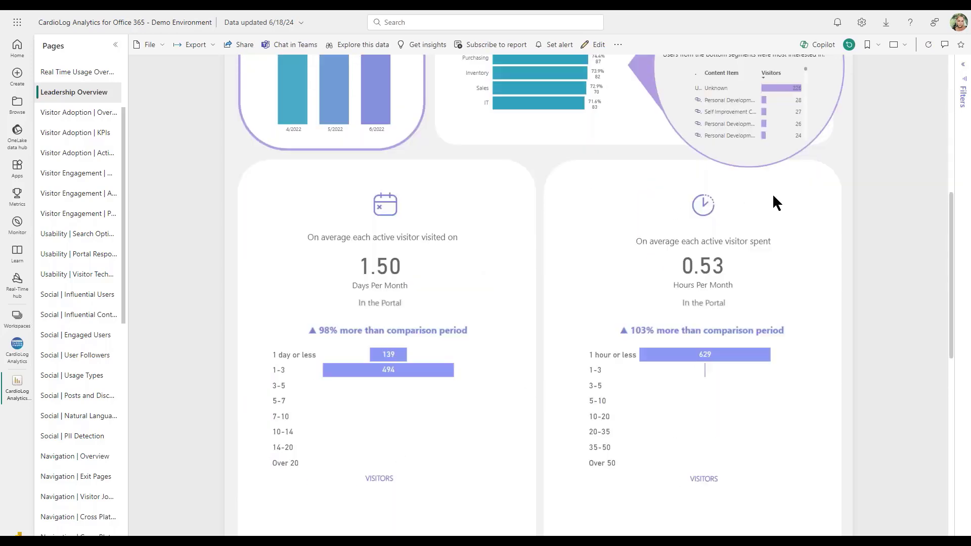
scroll(774, 202, "down", 2)
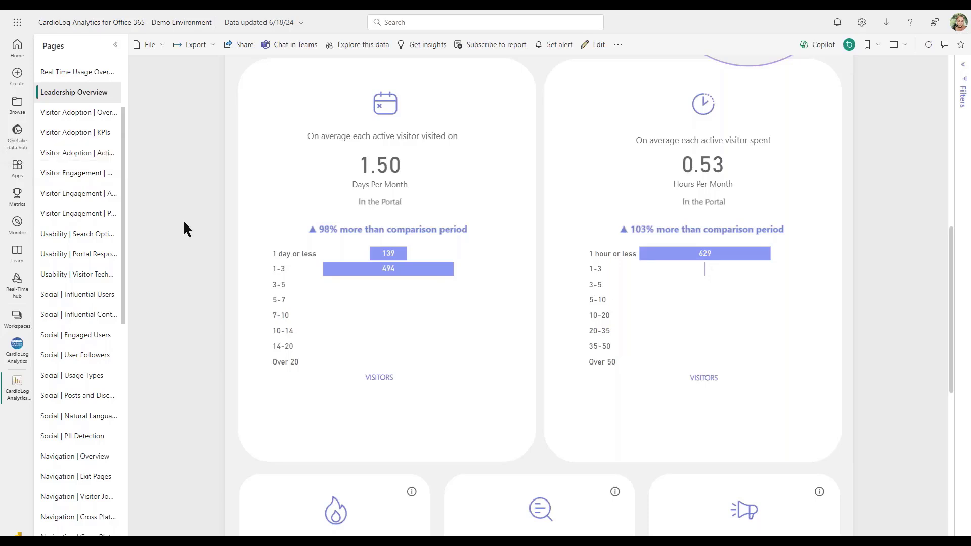
Inspect the Financial department's figures on the Visitor Adoption page for active and inactive users, and clear that department selection.
left_click(113, 154)
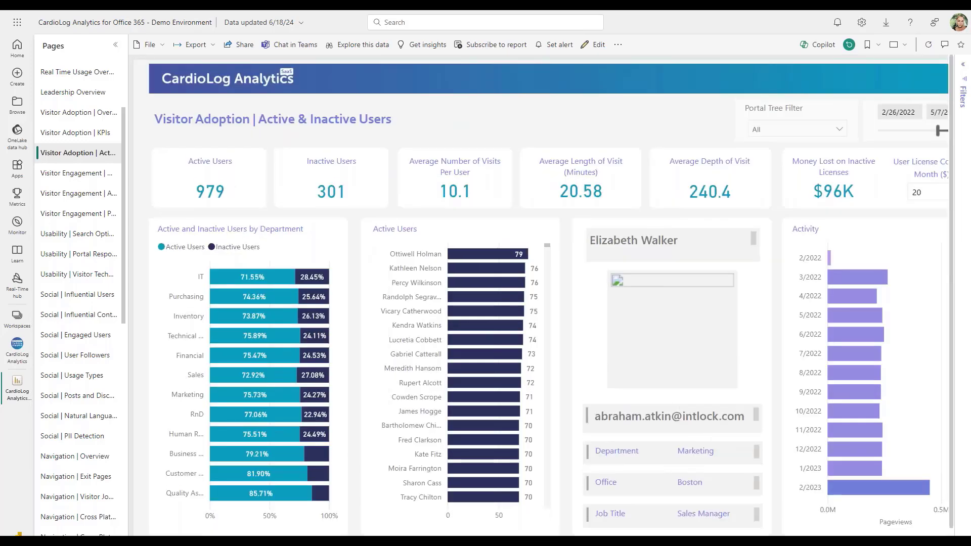
scroll(674, 430, "down", 1)
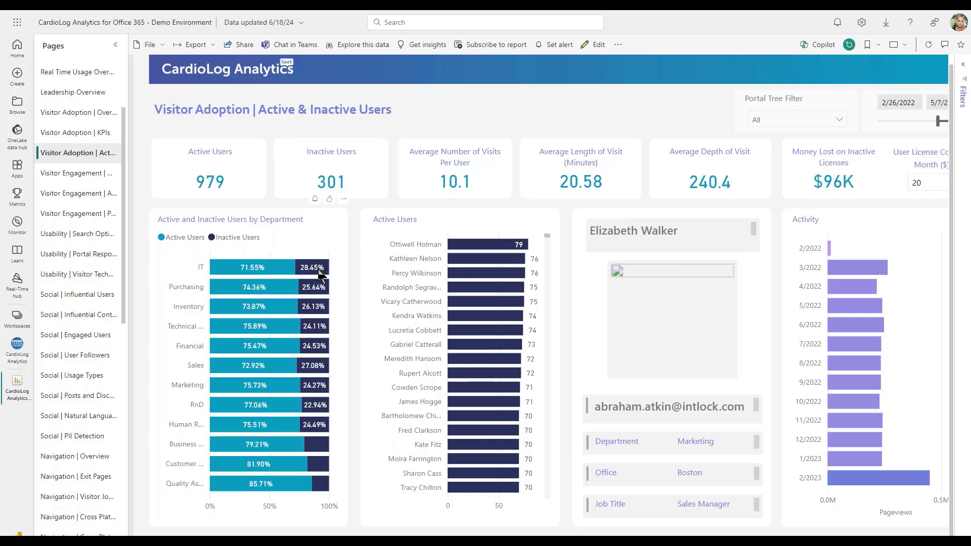
left_click(230, 351)
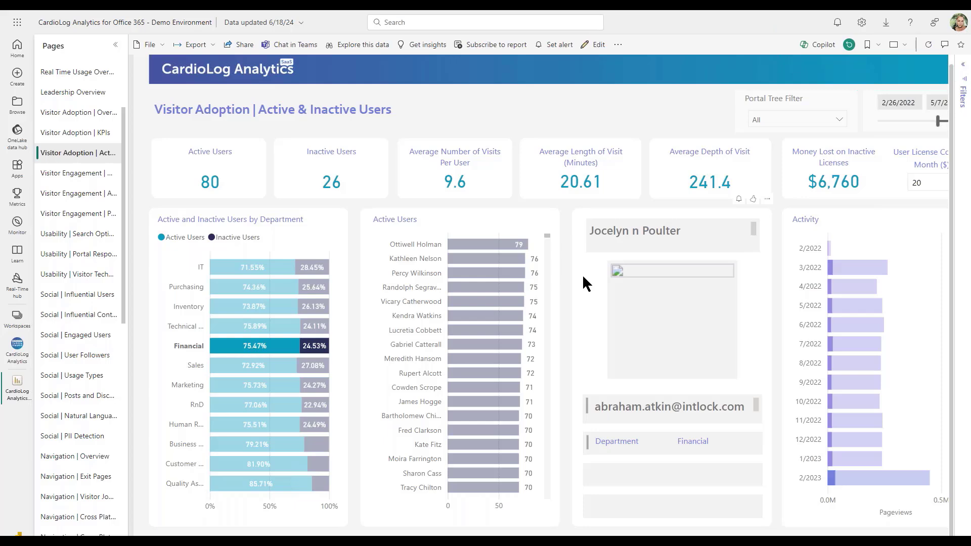
left_click(249, 350)
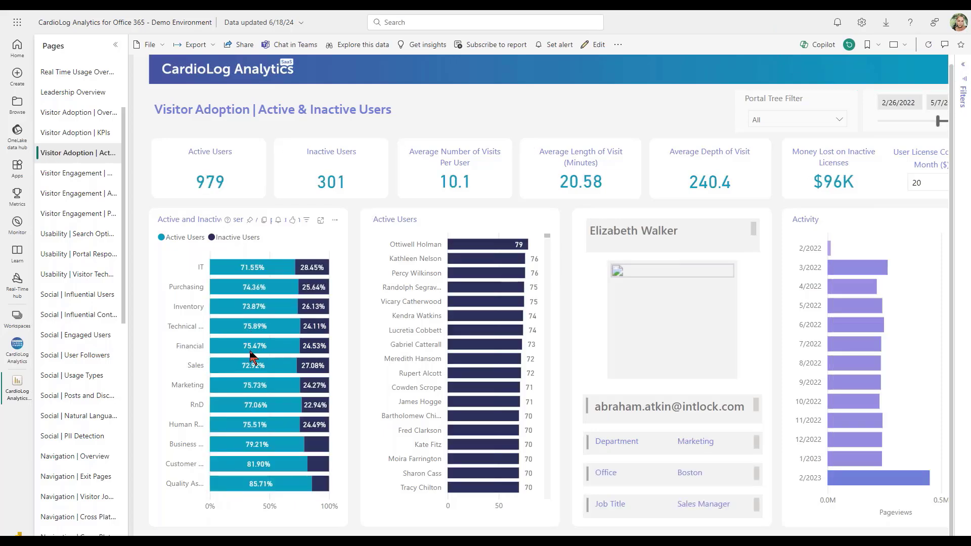
mouse_move(252, 355)
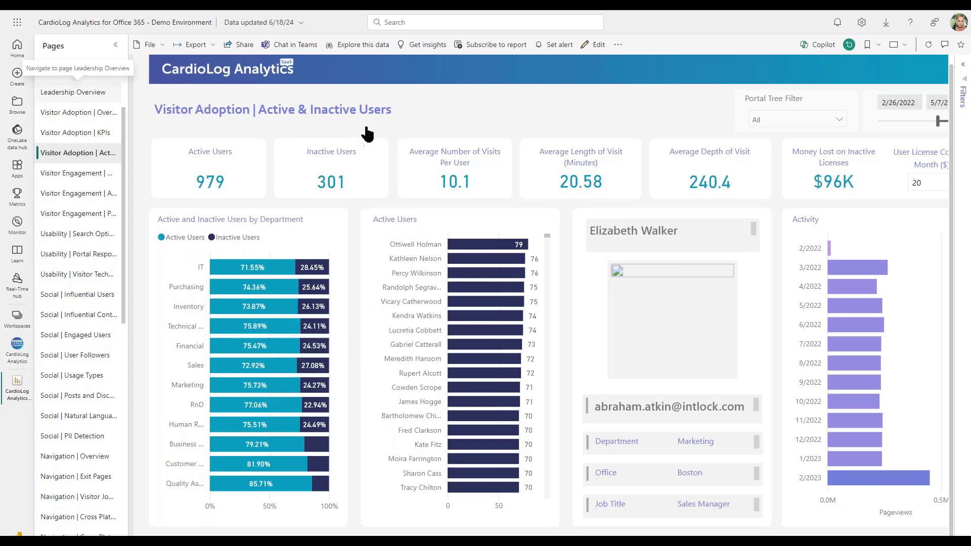
Return to the Leadership Overview and bring up its Top Trending, Trending Search Phrases and Successful Campaigns tables.
left_click(101, 96)
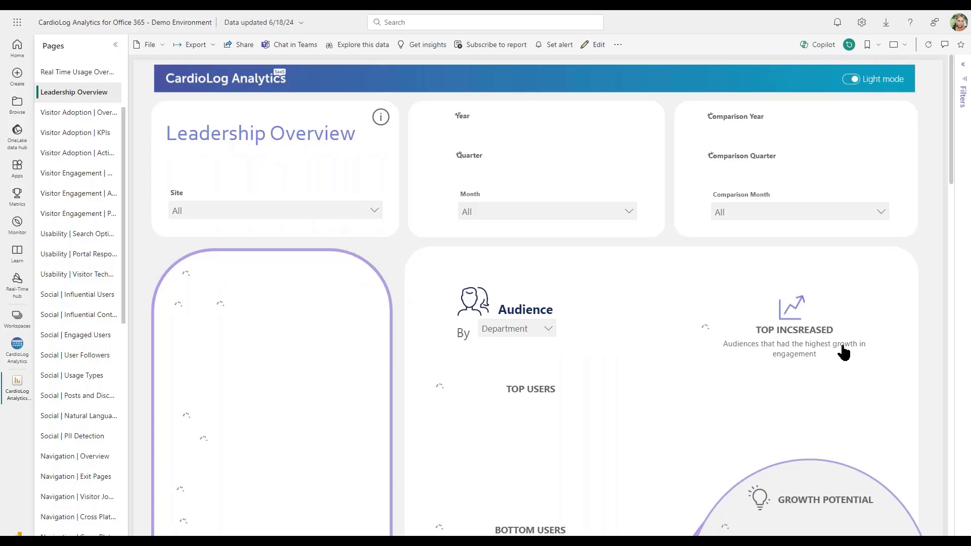
scroll(521, 218, "down", 5)
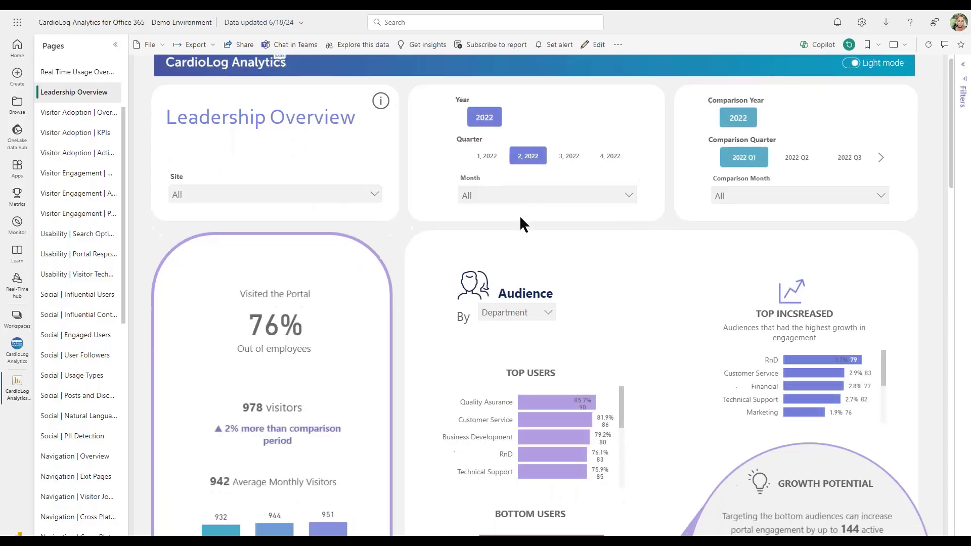
mouse_move(525, 215)
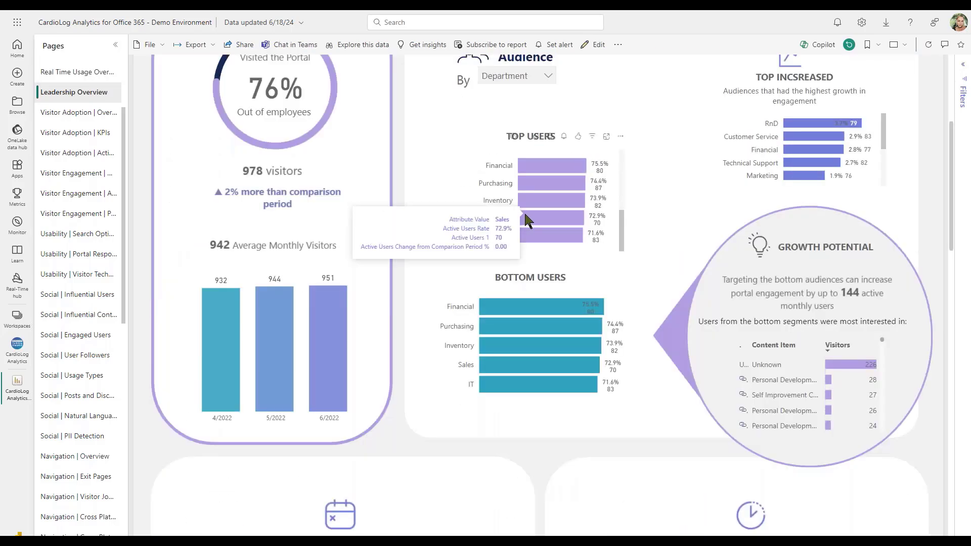
scroll(660, 157, "down", 8)
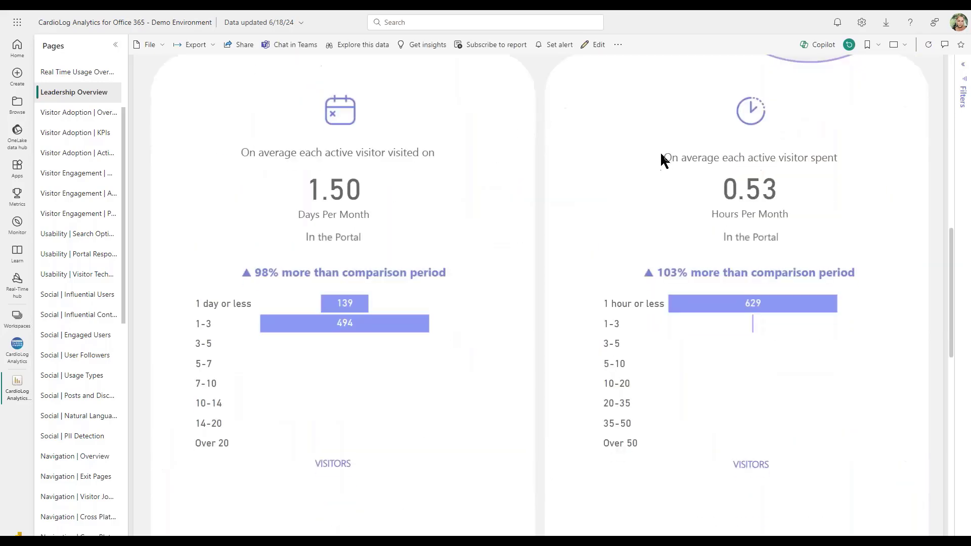
scroll(661, 159, "down", 6)
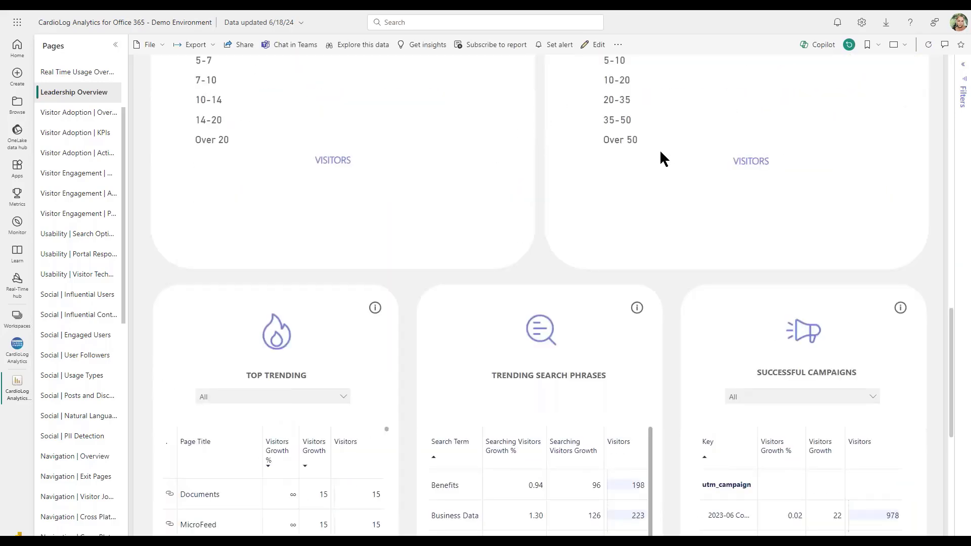
scroll(660, 149, "down", 6)
scroll(659, 147, "up", 1)
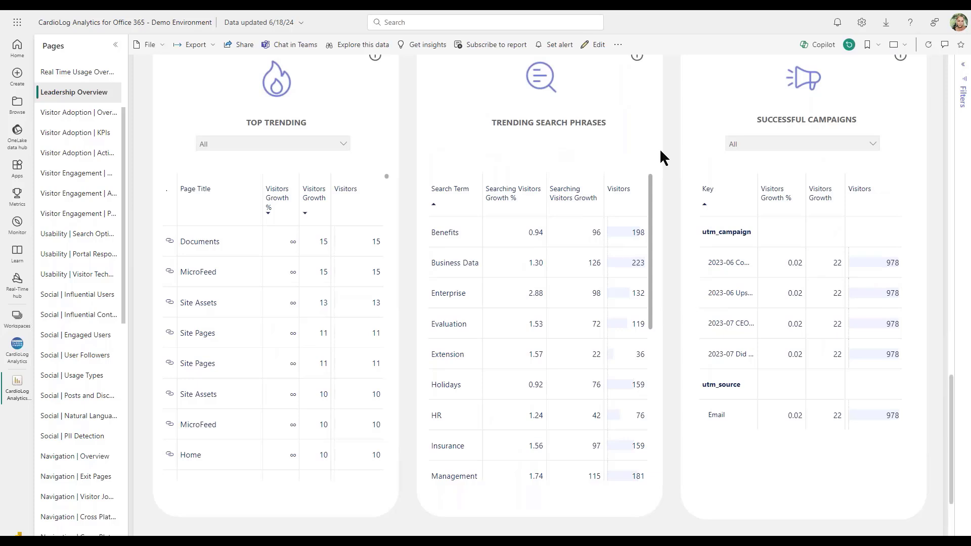
scroll(660, 151, "up", 1)
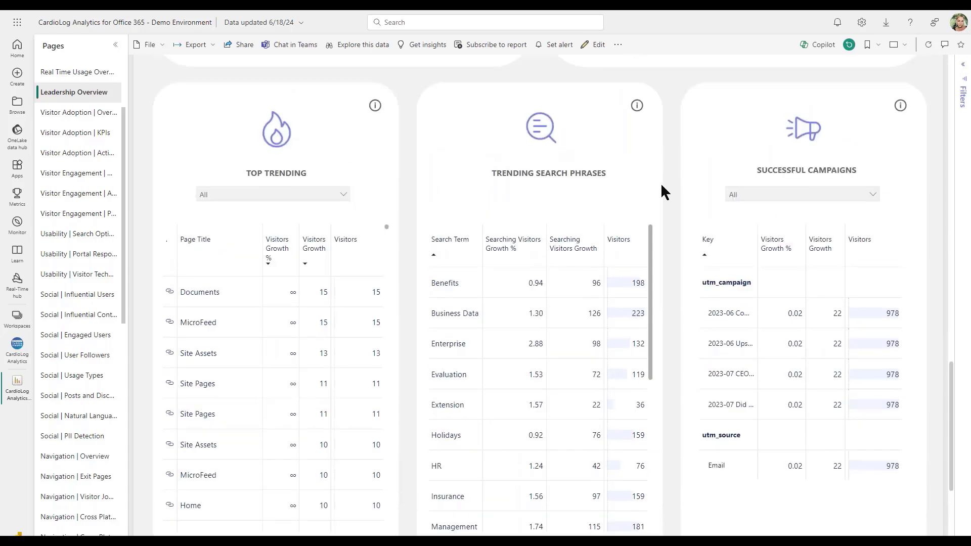
Examine visitor growth for the pages in the Top Trending table, and check which content types its filter offers.
scroll(311, 332, "down", 5)
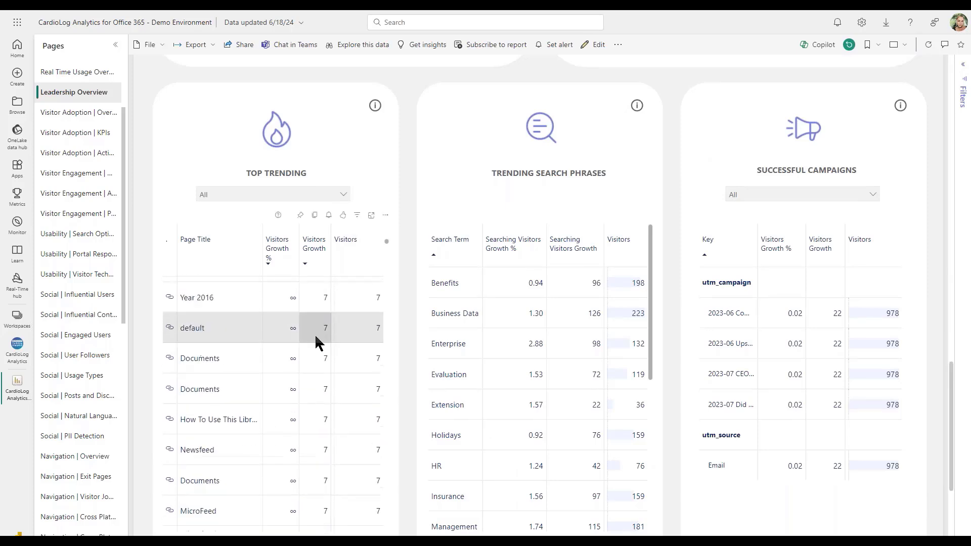
scroll(317, 333, "down", 6)
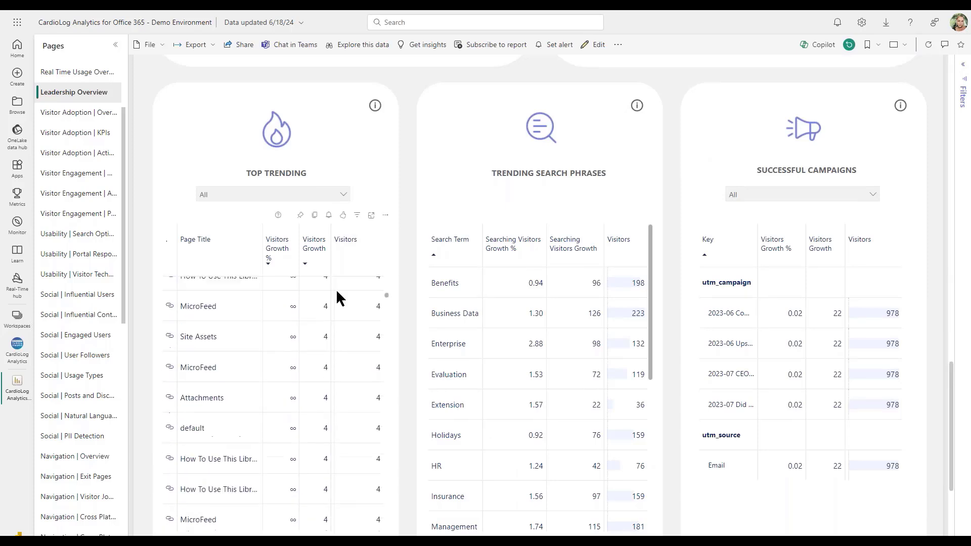
scroll(344, 291, "down", 5)
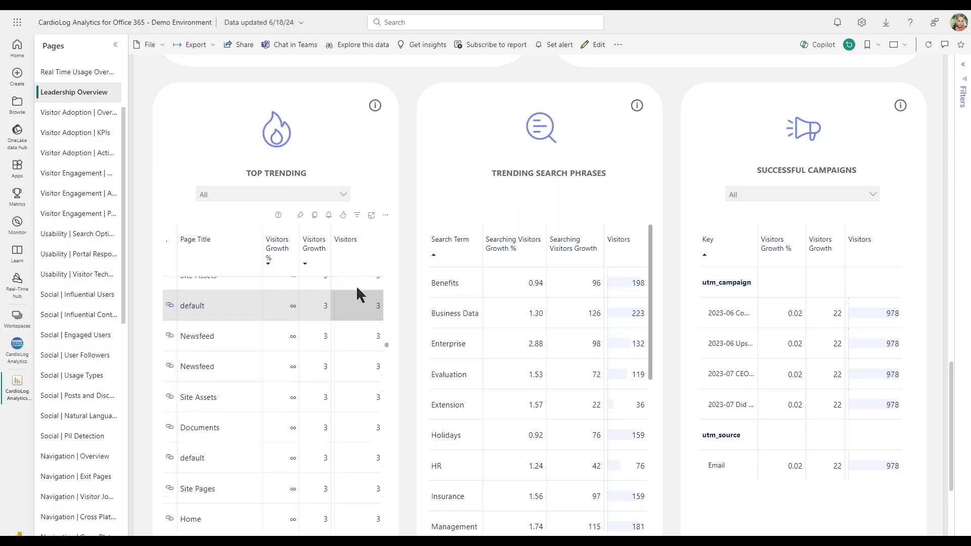
scroll(356, 290, "down", 10)
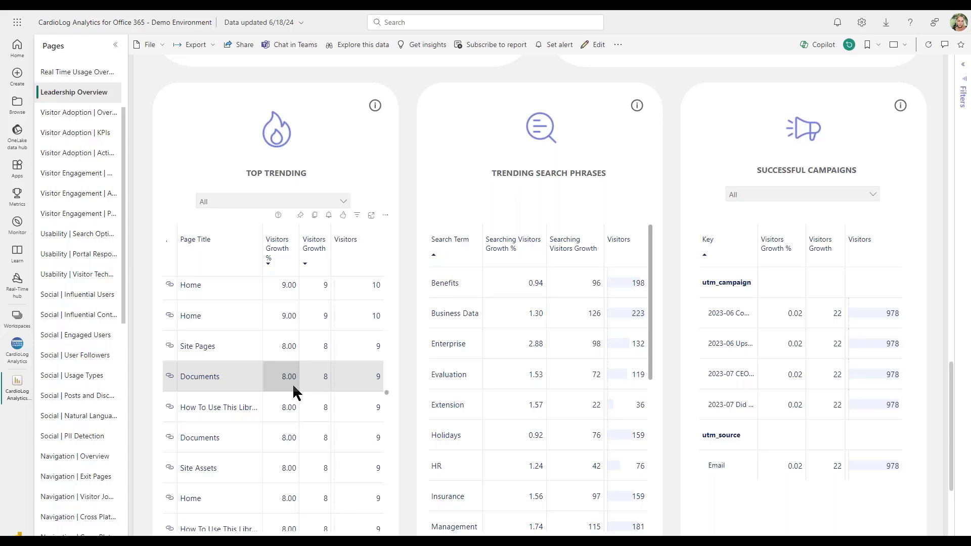
left_click(344, 201)
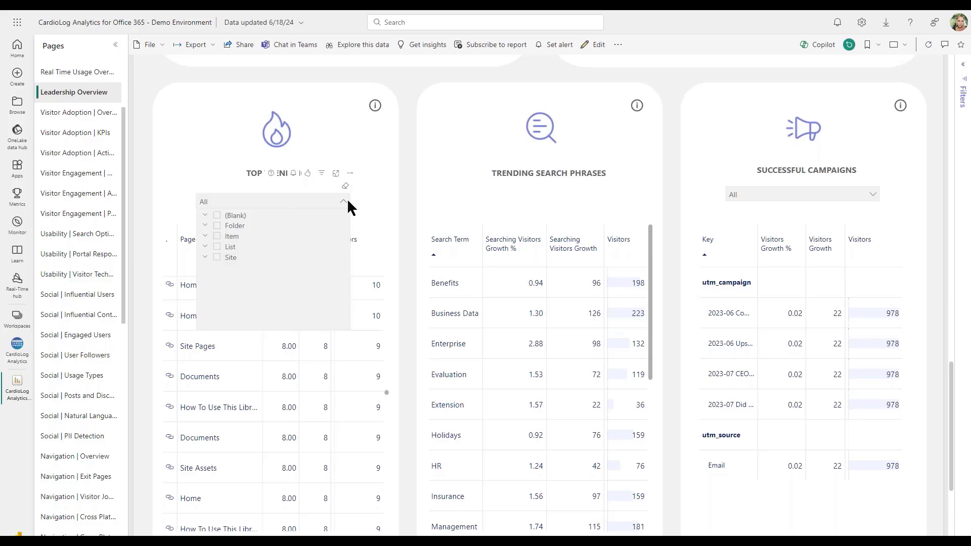
left_click(377, 193)
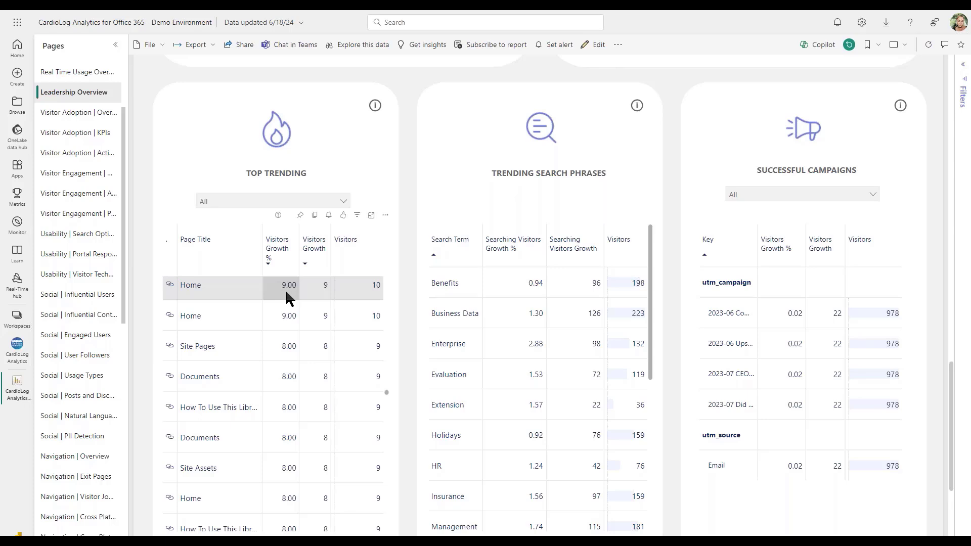
scroll(286, 293, "down", 3)
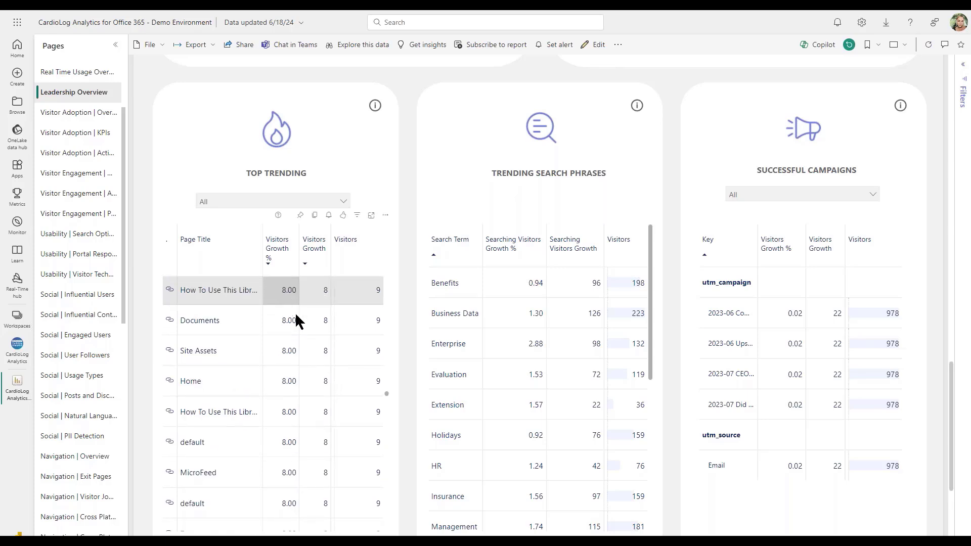
scroll(298, 322, "down", 3)
scroll(299, 324, "down", 3)
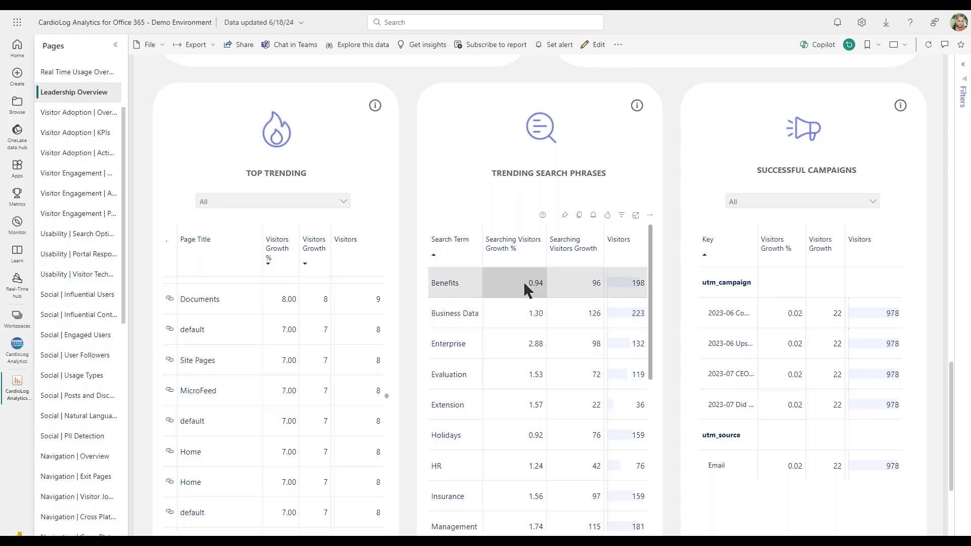
Examine the search terms and their visitor growth in the Trending Search Phrases table through to the last entry.
scroll(524, 291, "down", 3)
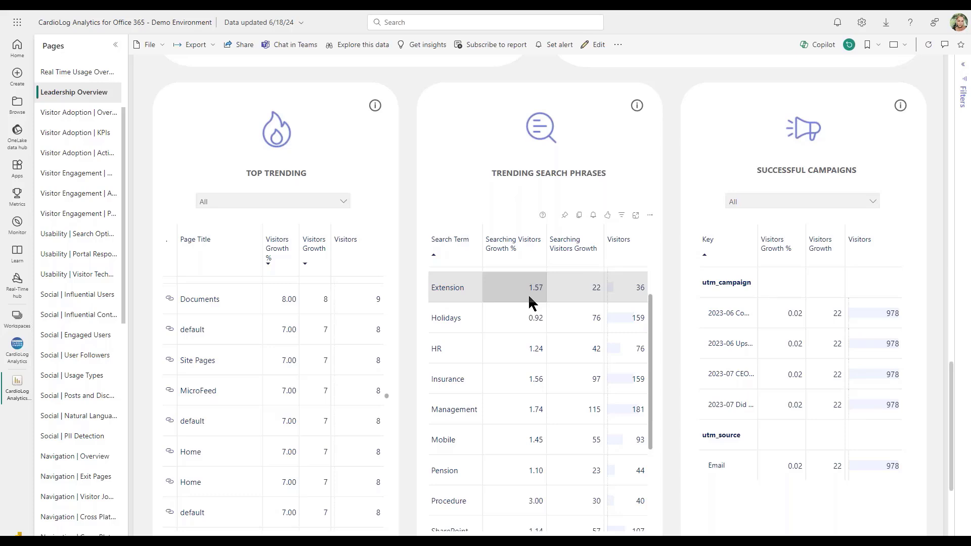
scroll(528, 294, "down", 5)
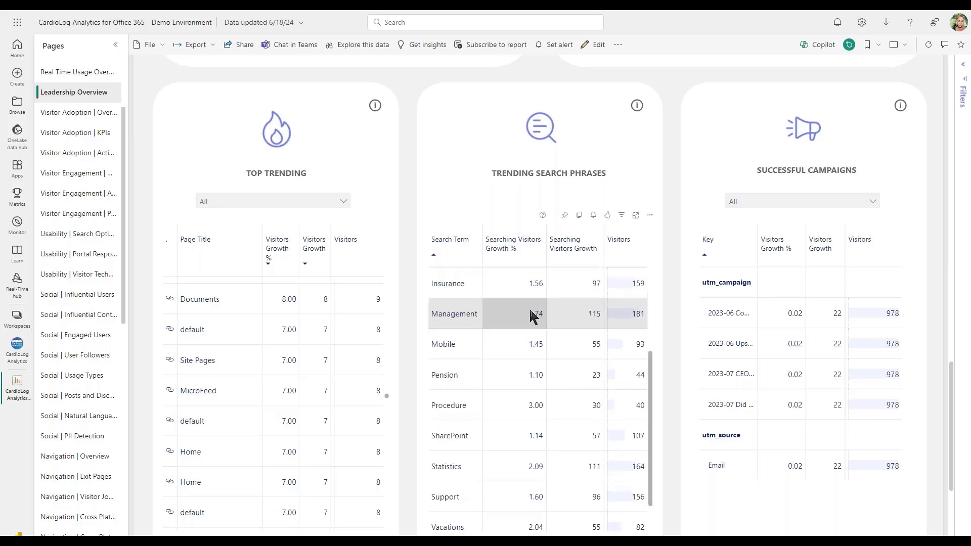
scroll(527, 329, "down", 1)
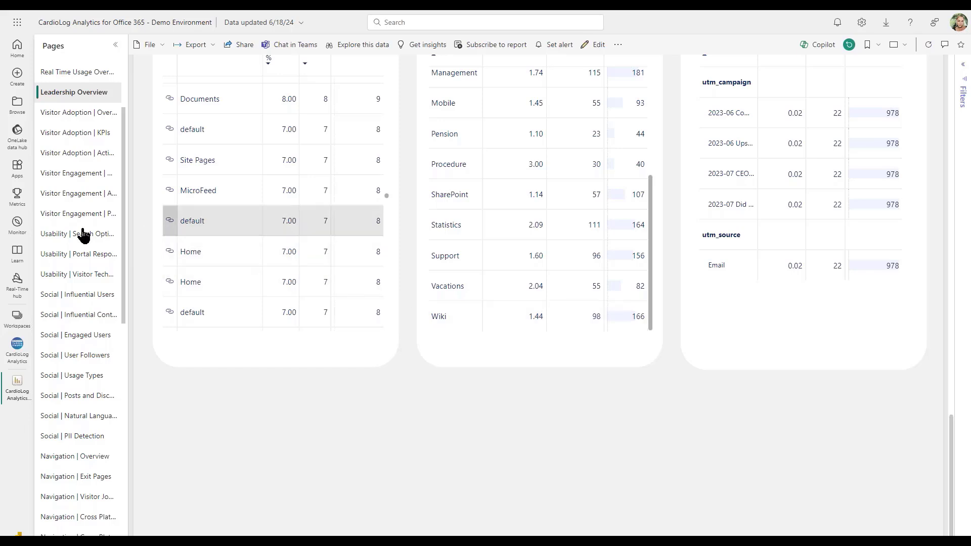
Open the Usage Overview report page and show its Content table in focus mode.
scroll(87, 133, "up", 2)
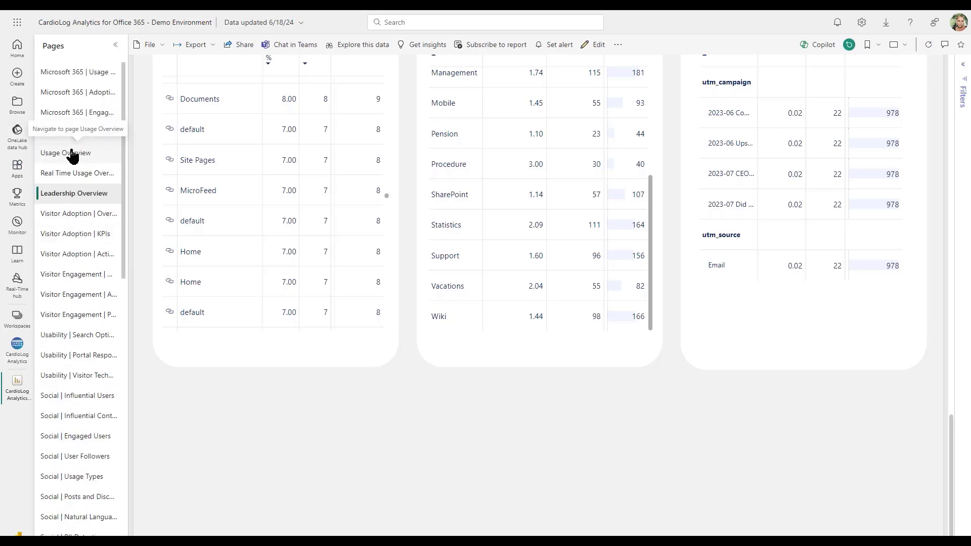
left_click(104, 160)
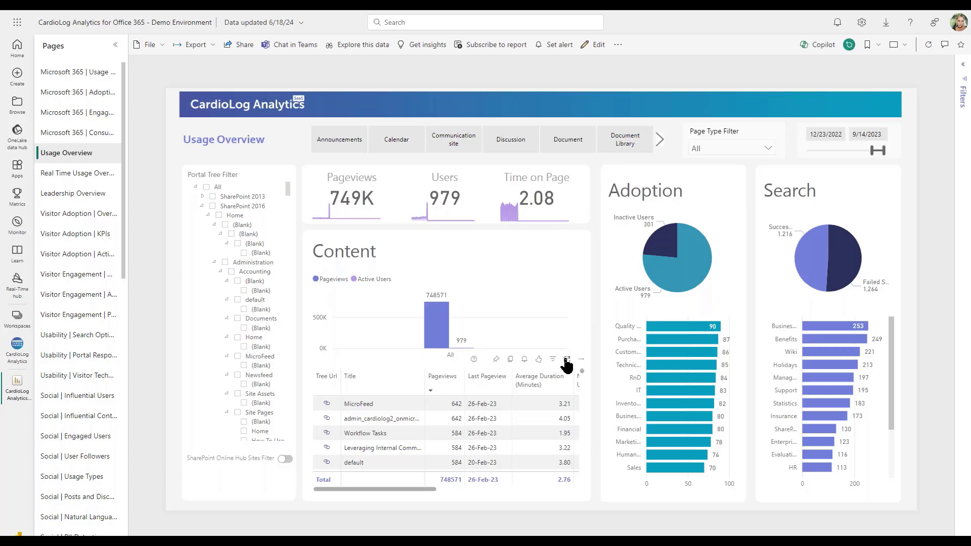
left_click(567, 360)
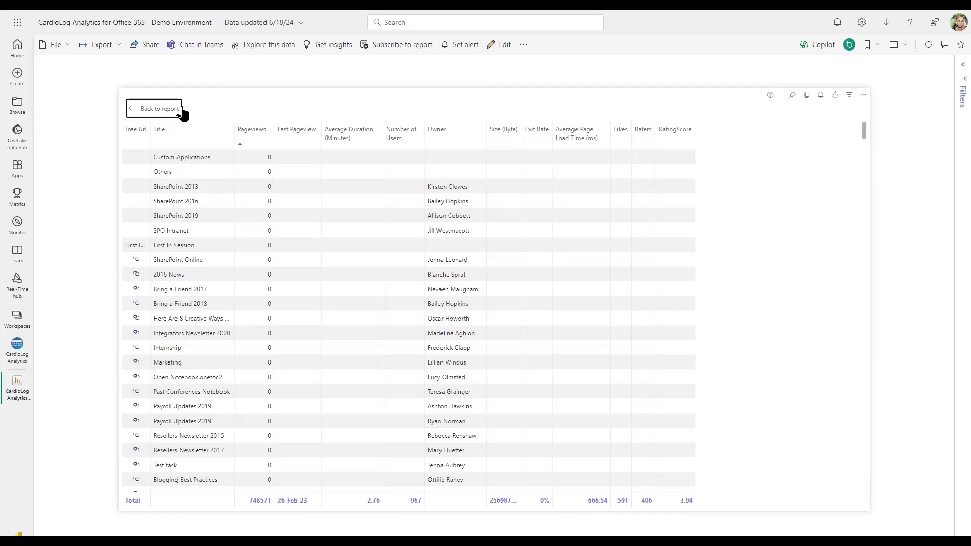
Leave the Content table's focus mode and open the Navigation | Overview report page.
left_click(161, 115)
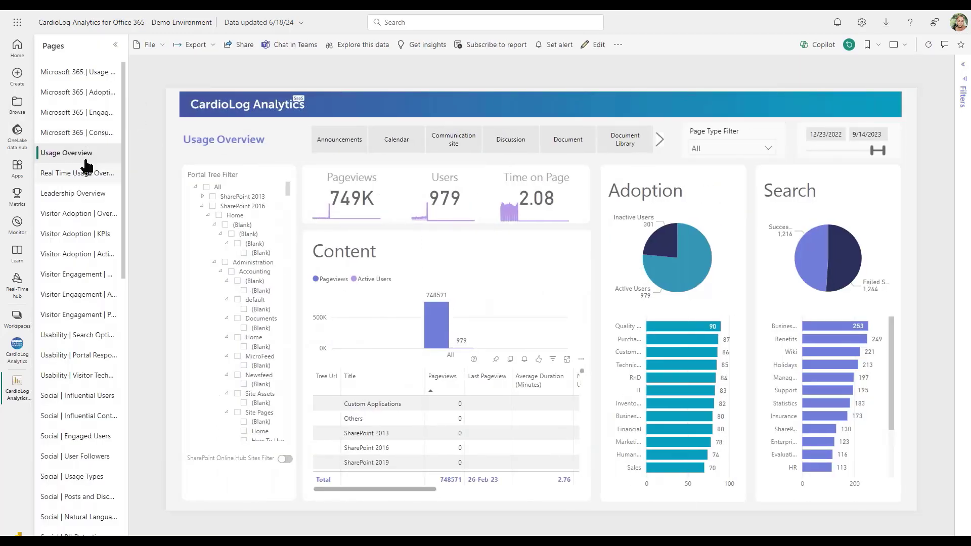
scroll(81, 156, "down", 3)
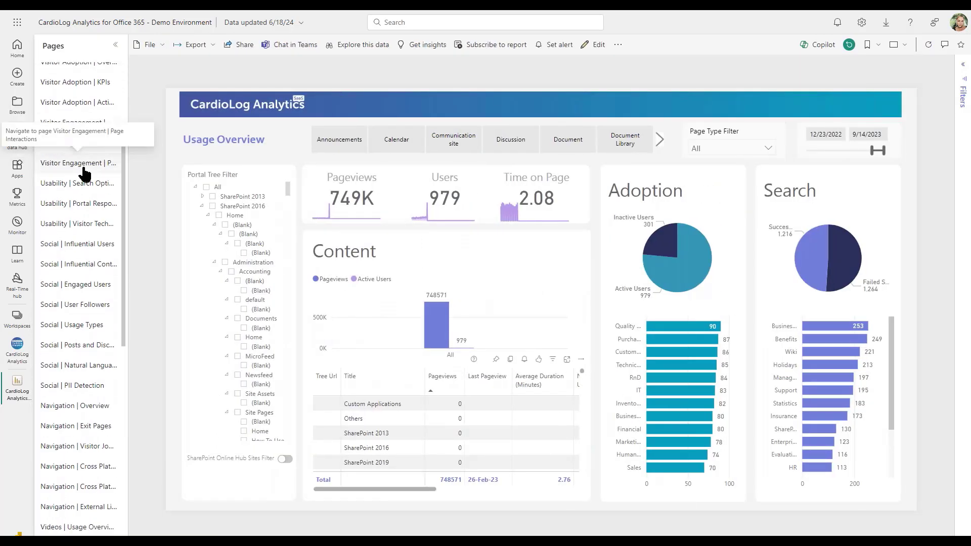
scroll(83, 167, "down", 3)
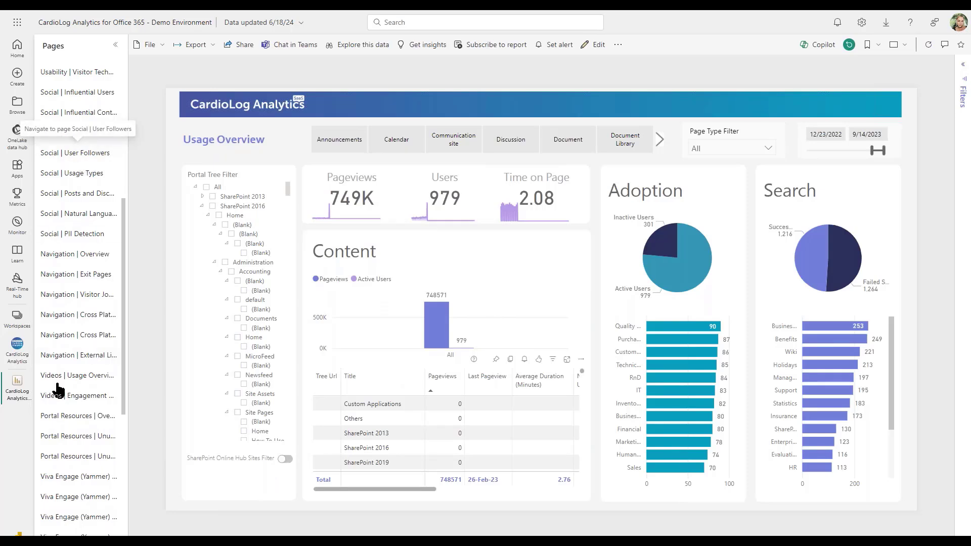
left_click(74, 256)
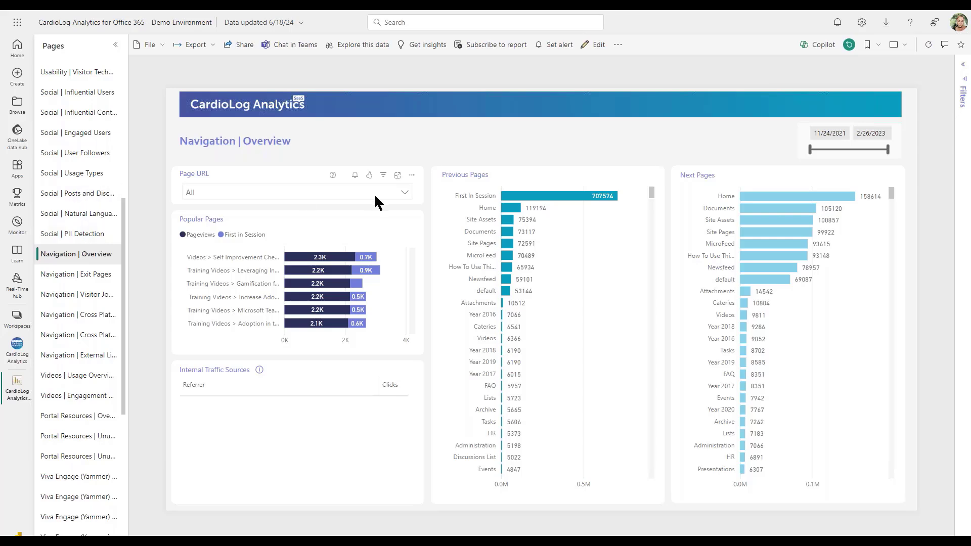
left_click(401, 191)
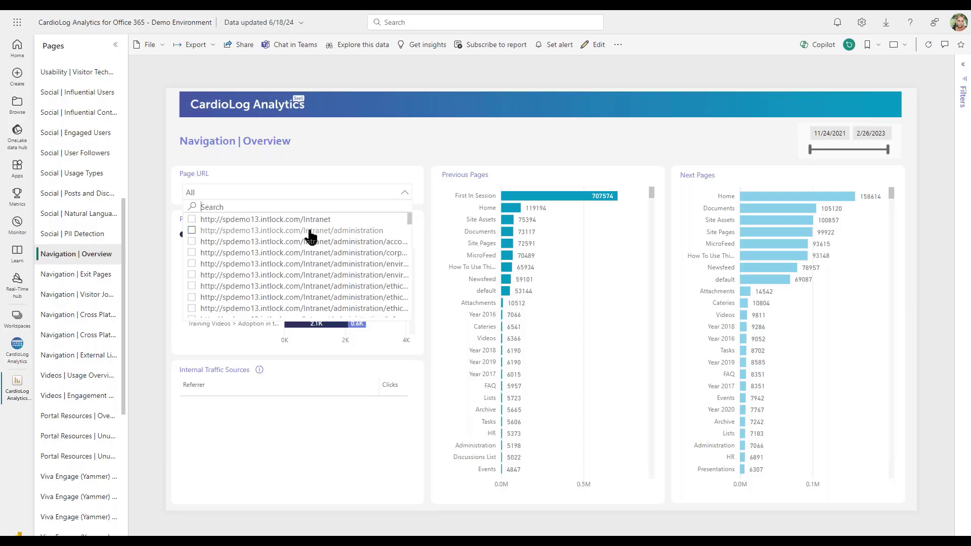
left_click(192, 242)
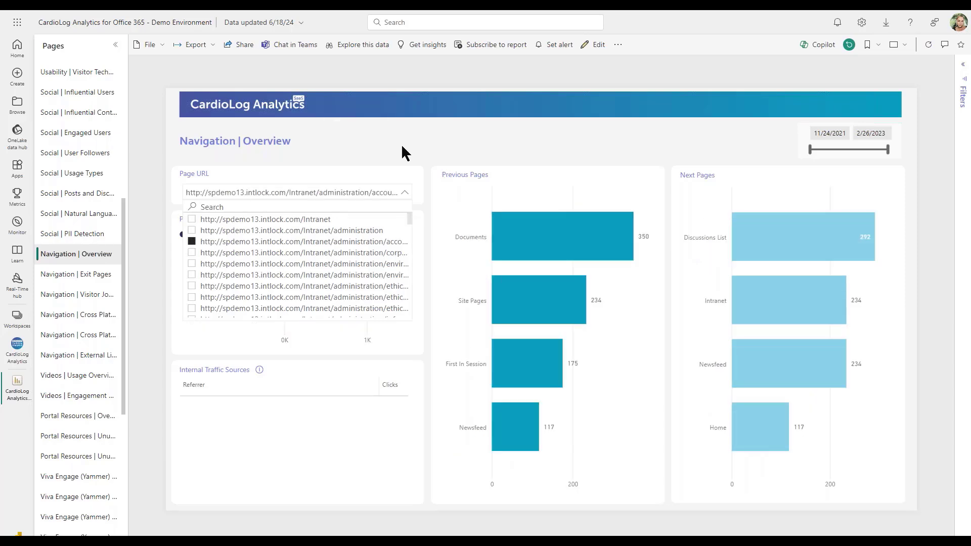
left_click(417, 136)
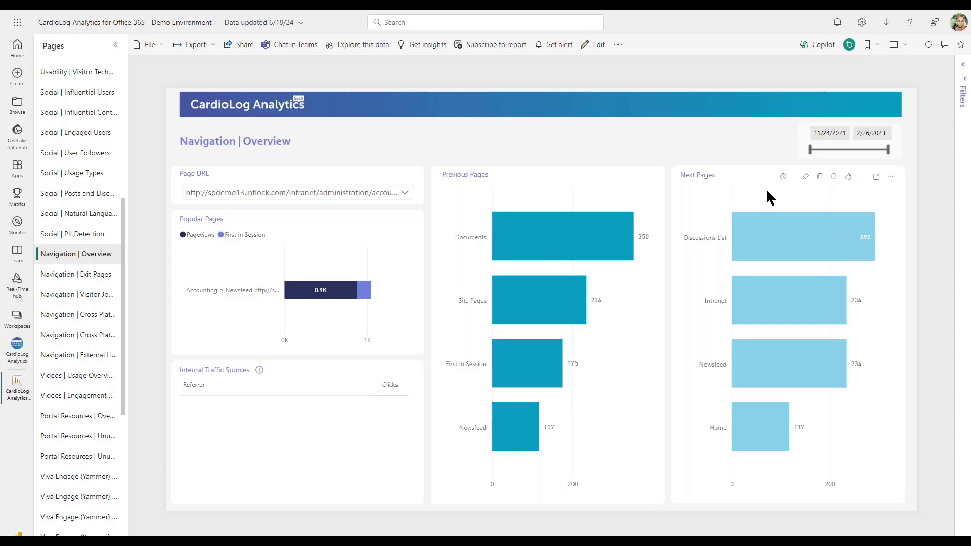
Return to the Leadership Overview and review its portal visitor figures, audience charts by department and Growth Potential section.
scroll(88, 162, "up", 5)
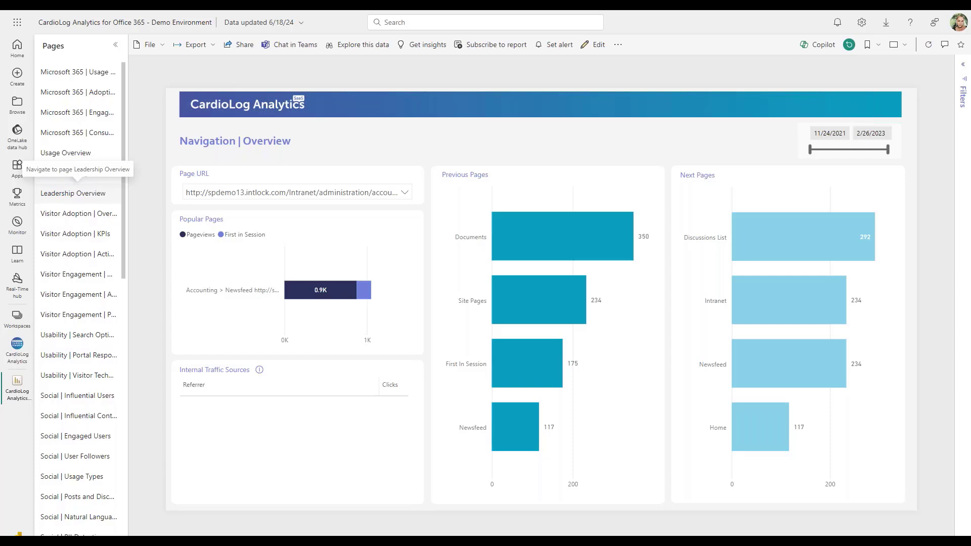
left_click(72, 193)
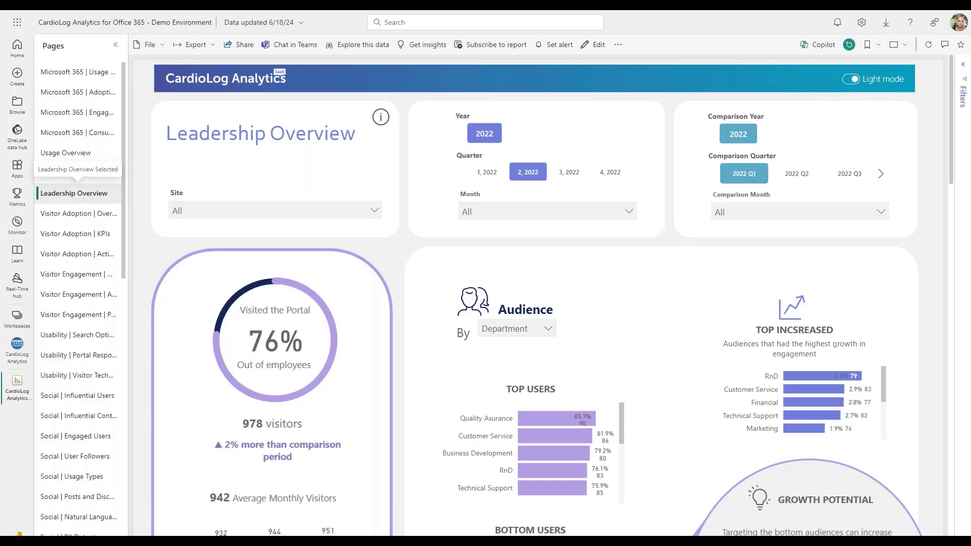
scroll(392, 157, "down", 2)
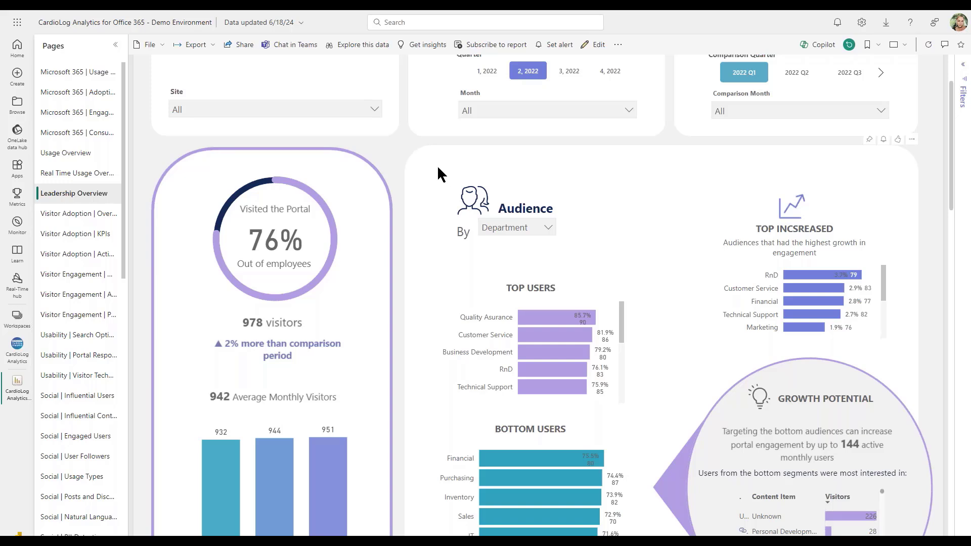
scroll(436, 165, "down", 1)
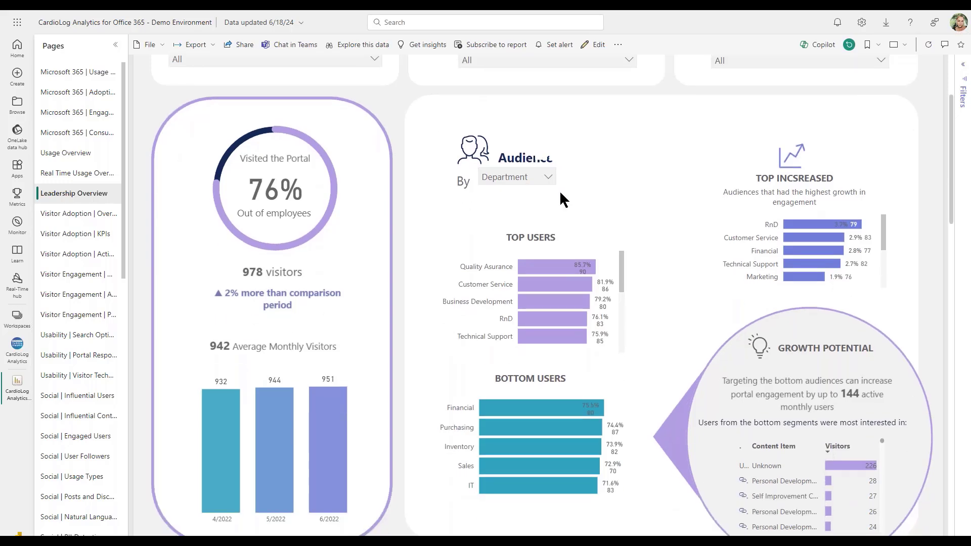
scroll(653, 194, "down", 4)
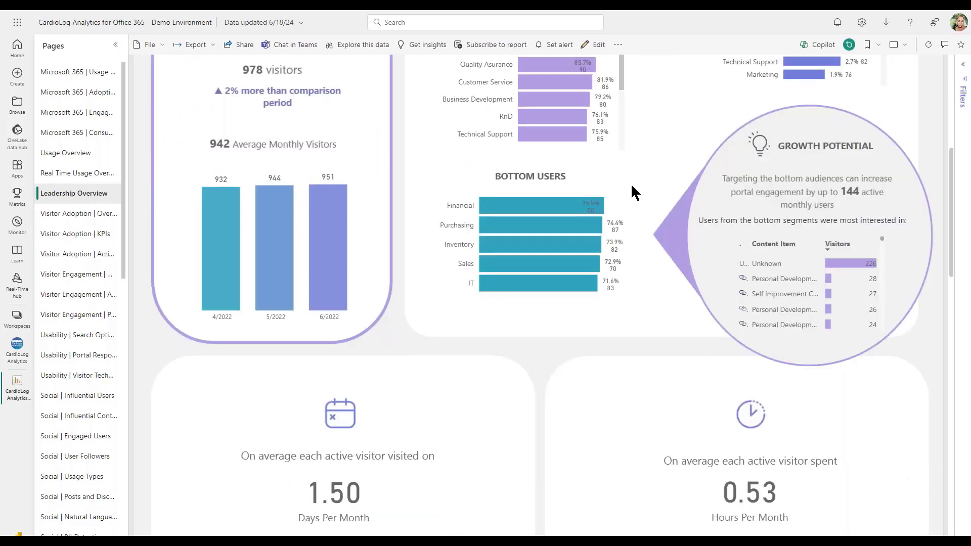
mouse_move(620, 187)
Review visit frequency, time spent and the trending tables through to the last search phrase, and return to the Audience section.
scroll(574, 174, "down", 10)
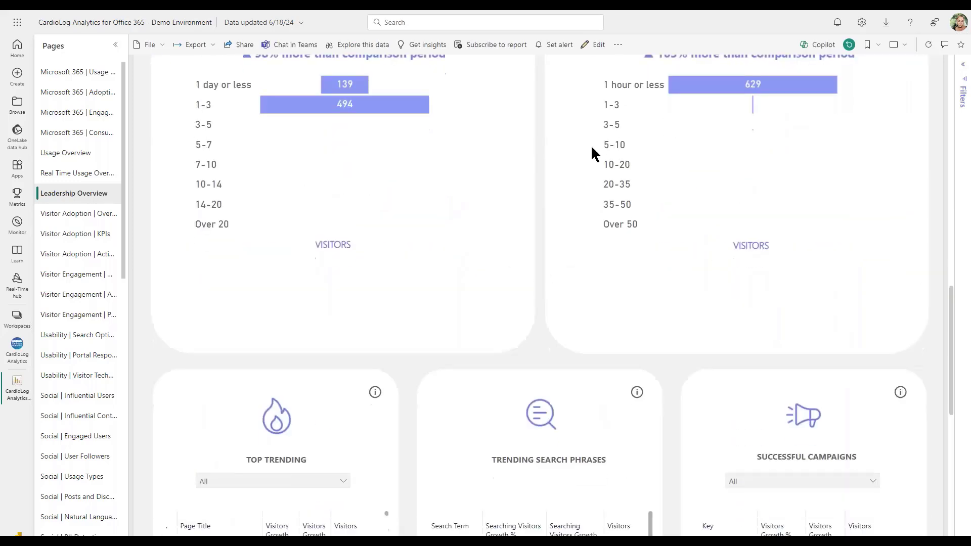
scroll(594, 151, "down", 8)
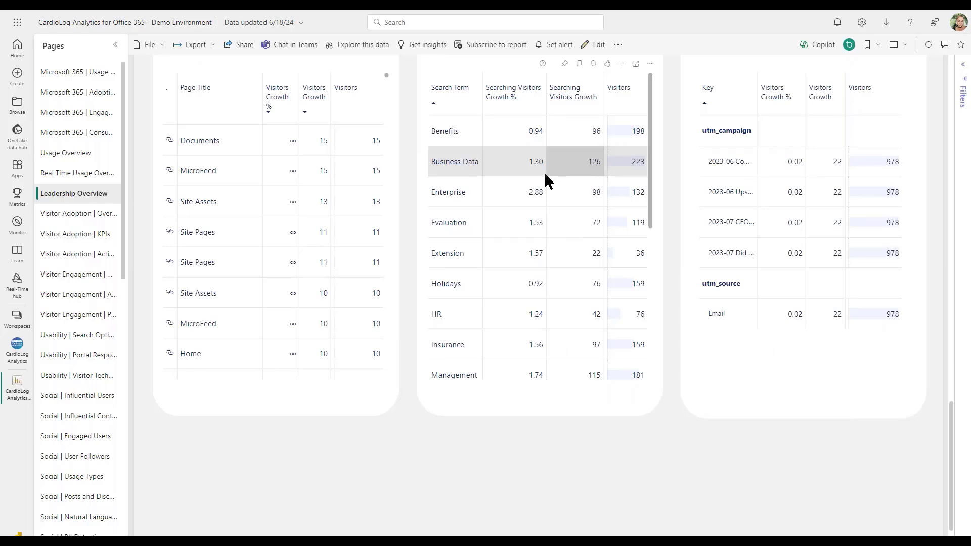
scroll(544, 175, "down", 5)
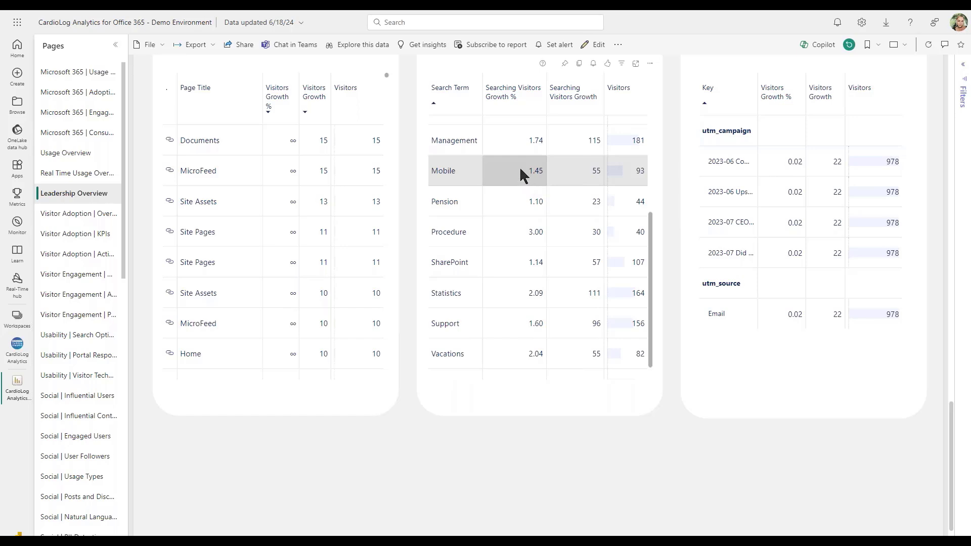
scroll(515, 177, "down", 1)
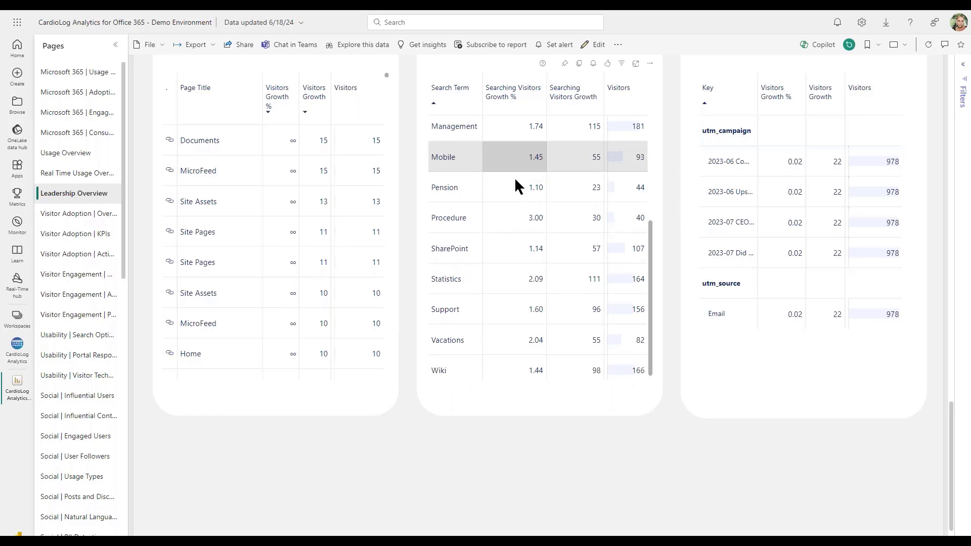
scroll(511, 176, "up", 5)
scroll(450, 101, "up", 15)
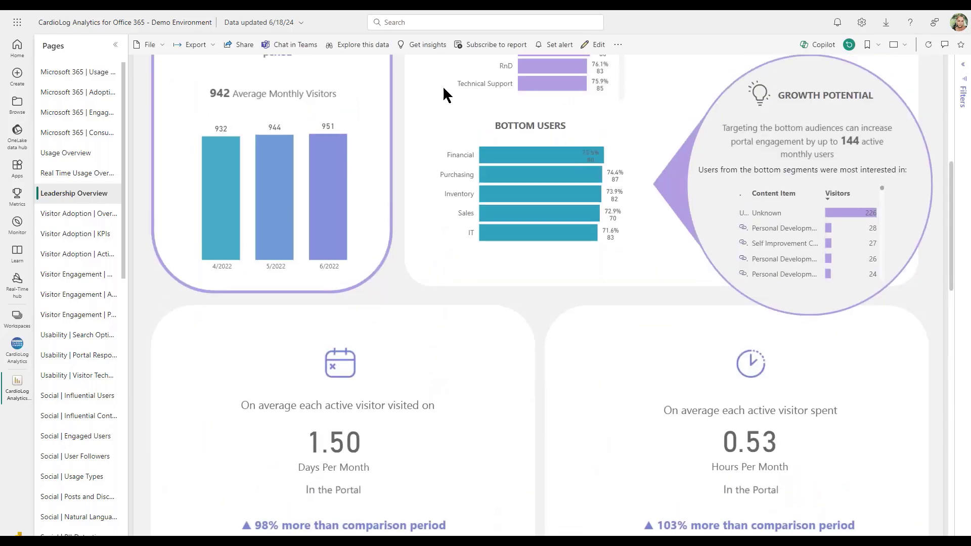
scroll(509, 106, "up", 8)
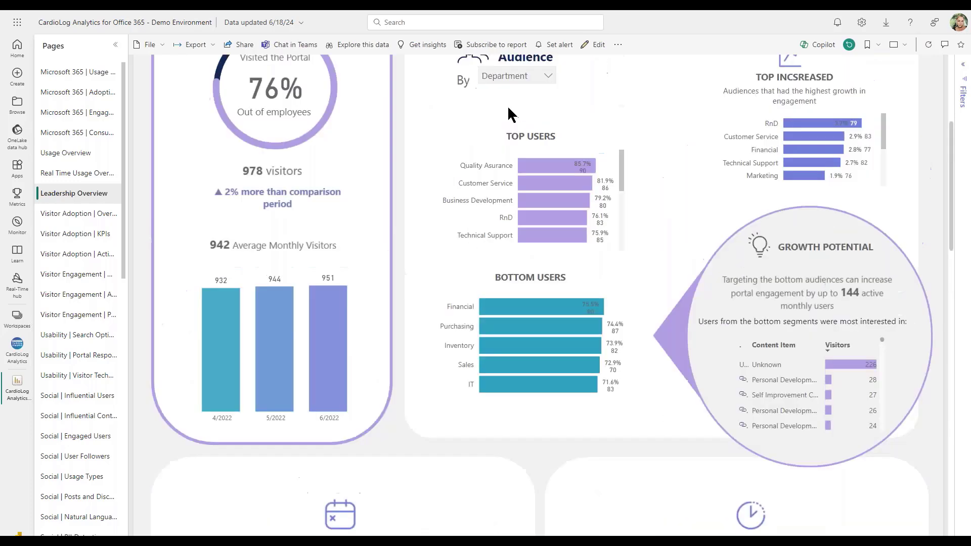